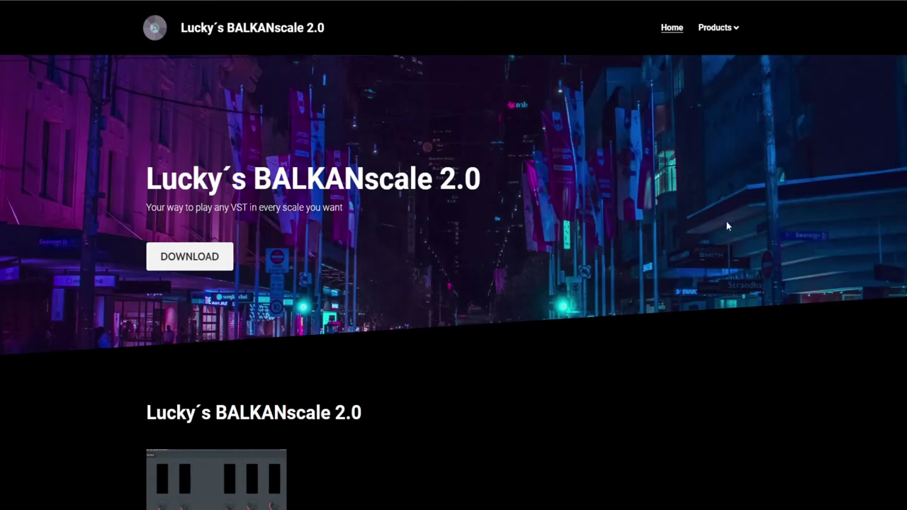
Scroll down to the Lucky´s BALKANscale 2.0 card with its $9.00 price, then back up
scroll(727, 226, down, 5)
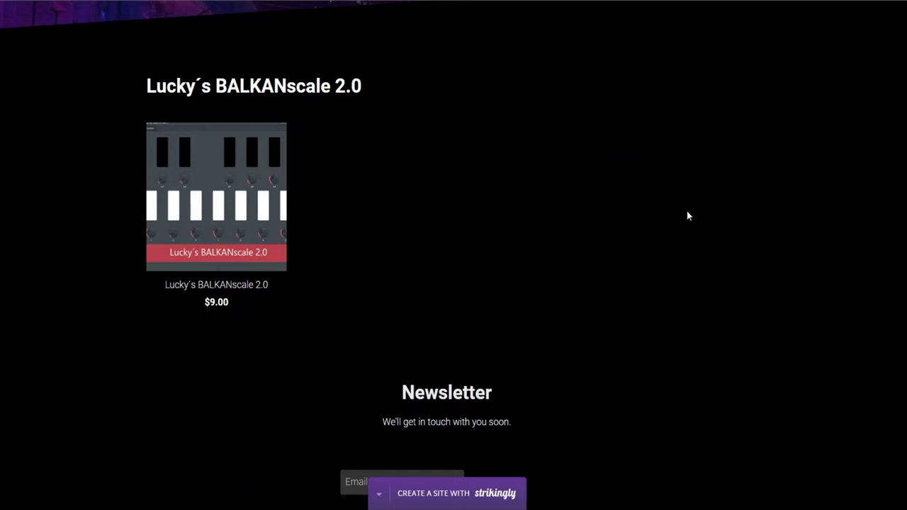
mouse_move(192, 258)
scroll(507, 207, up, 5)
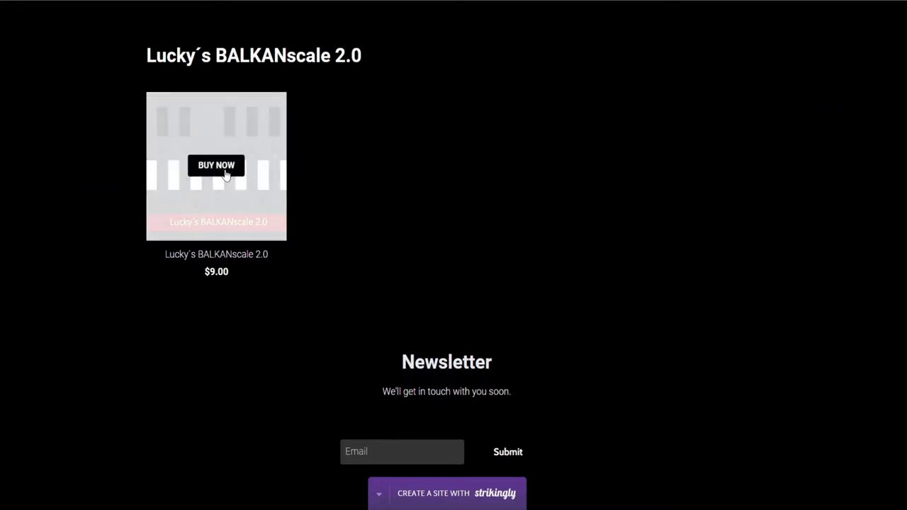
Open the BALKANscale 2.0 product page, add it to the cart, go to checkout, then close checkout
click(216, 166)
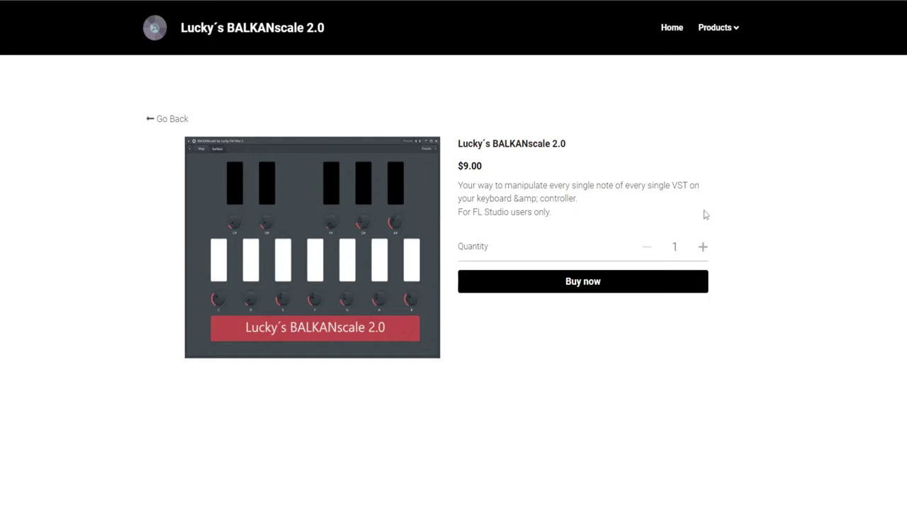
click(587, 292)
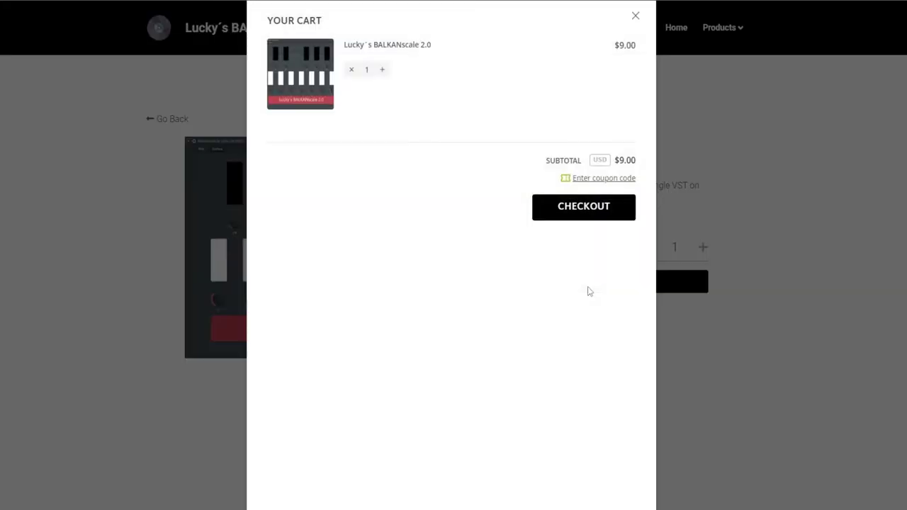
click(595, 212)
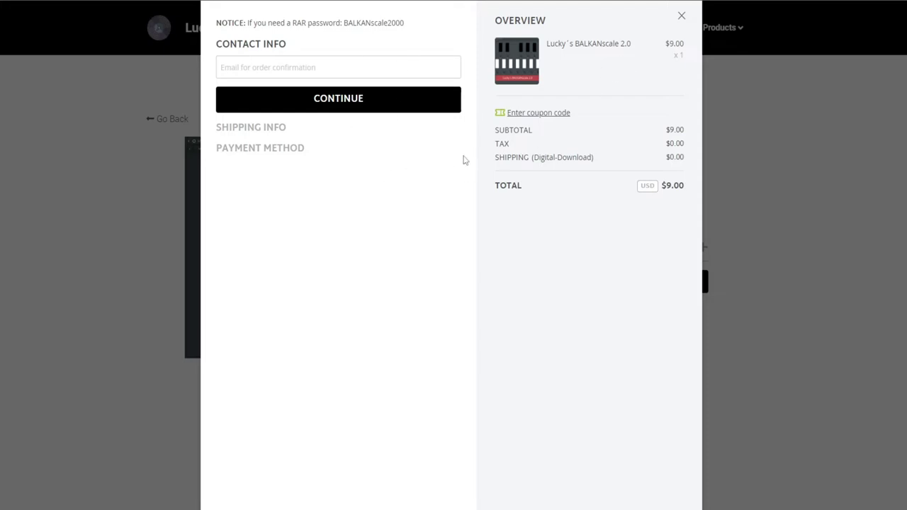
click(683, 15)
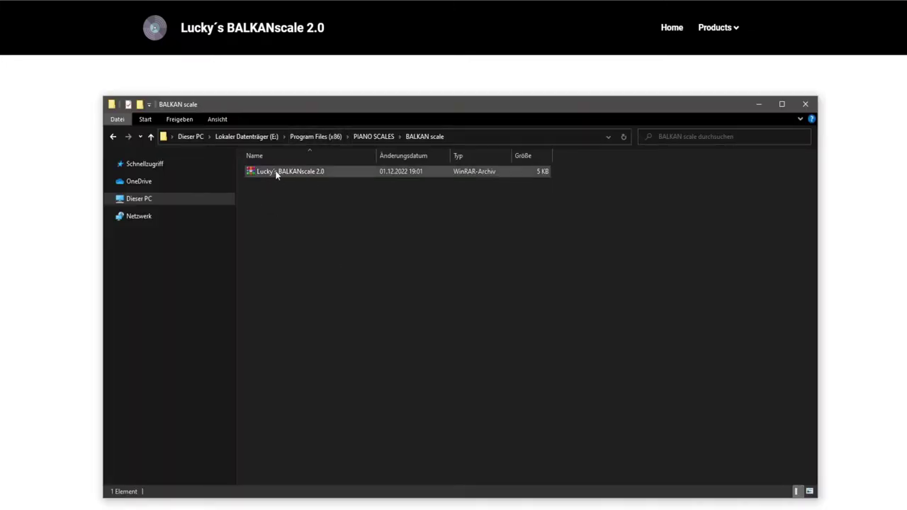
Extract the Lucky´s BALKANscale 2.0 RAR archive into its own folder and open that folder
right_click(286, 176)
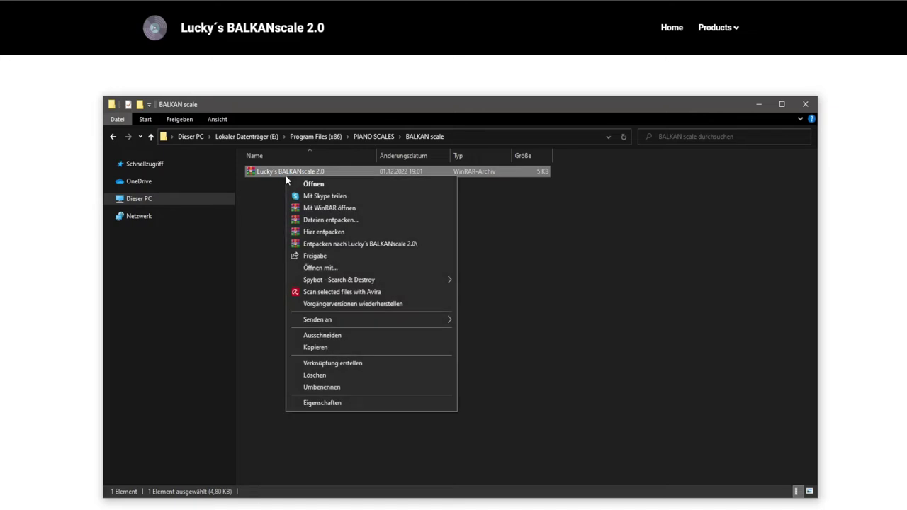
click(330, 244)
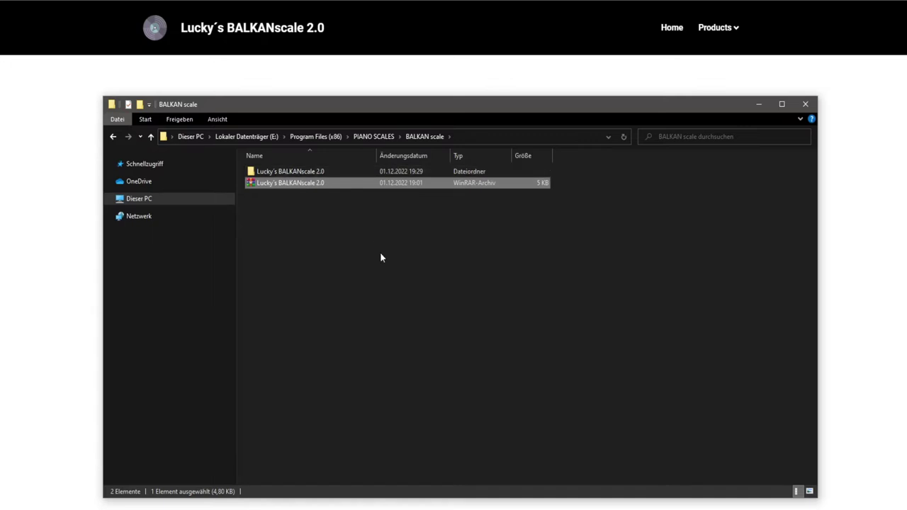
click(294, 172)
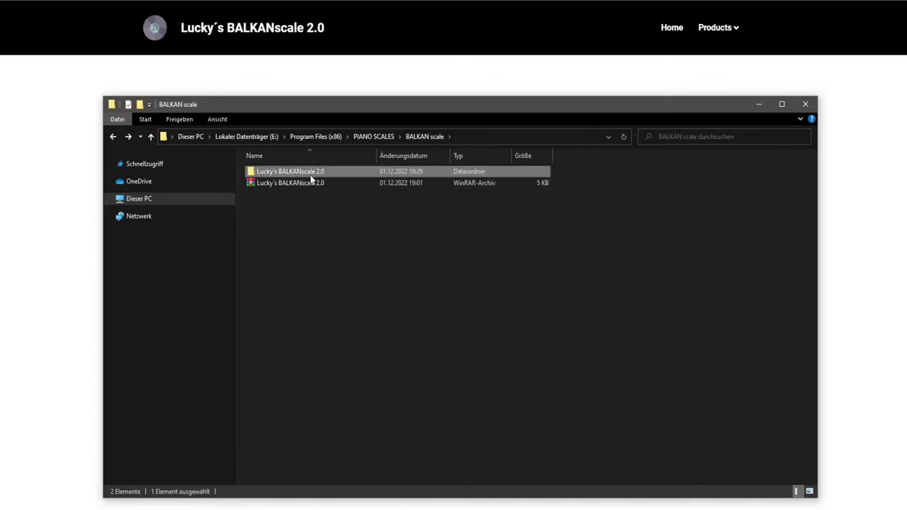
double_click(308, 173)
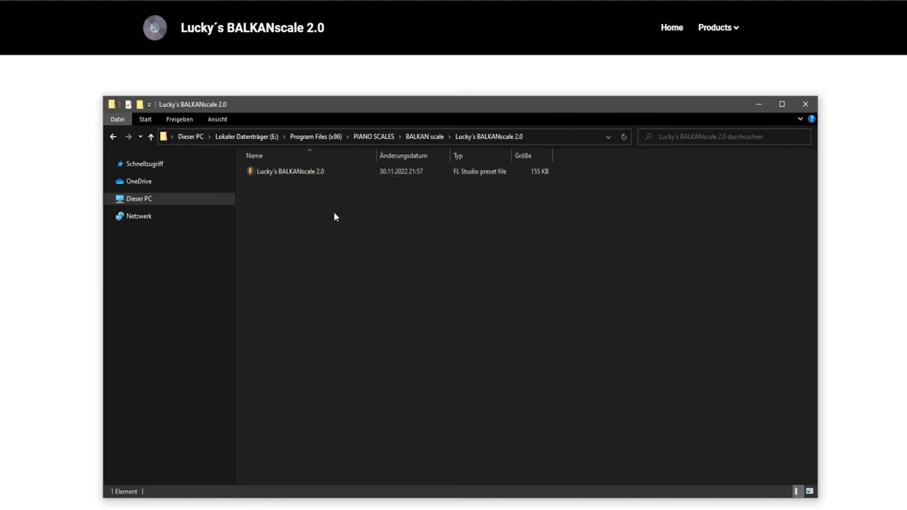
mouse_move(175, 509)
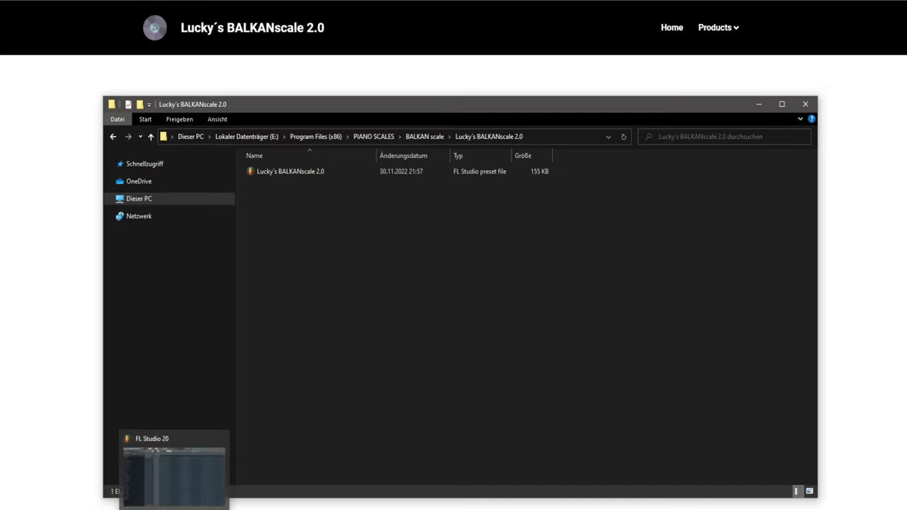
In FL Studio's Channel Rack, add a Patcher channel and bring up its Presets list
click(174, 509)
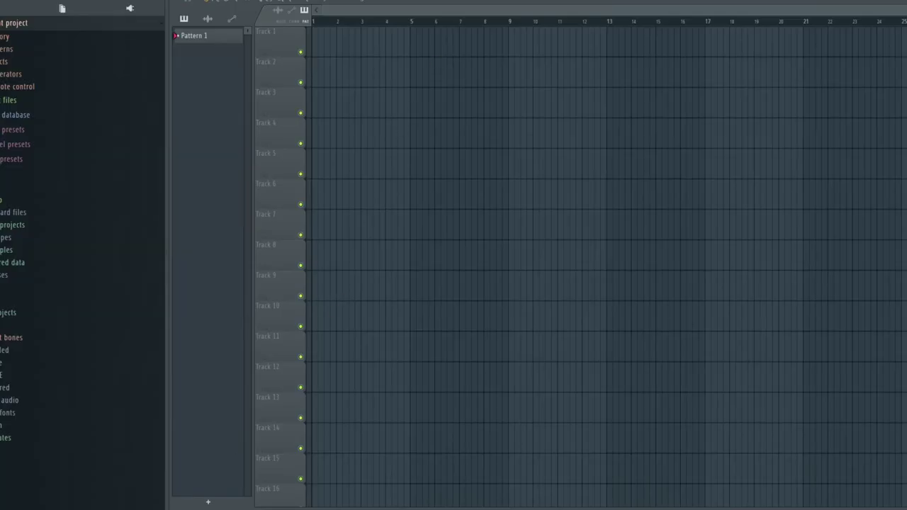
key(F6)
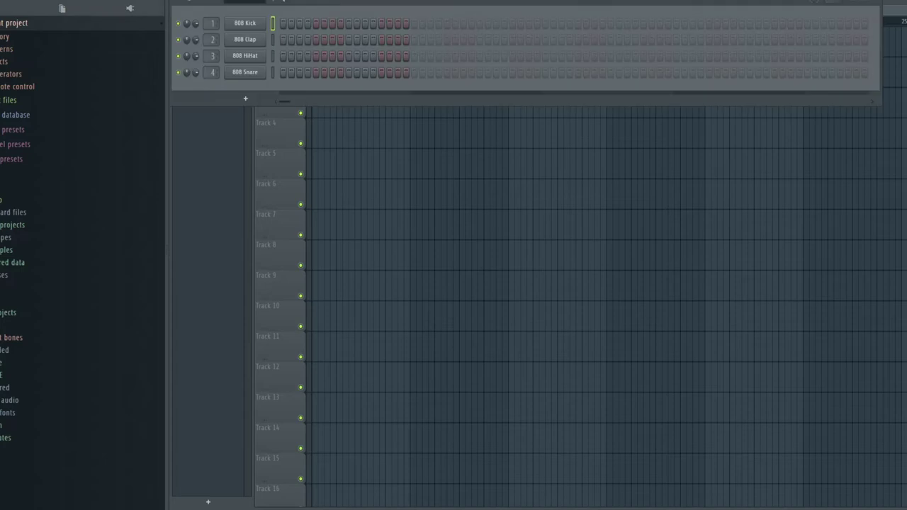
click(248, 102)
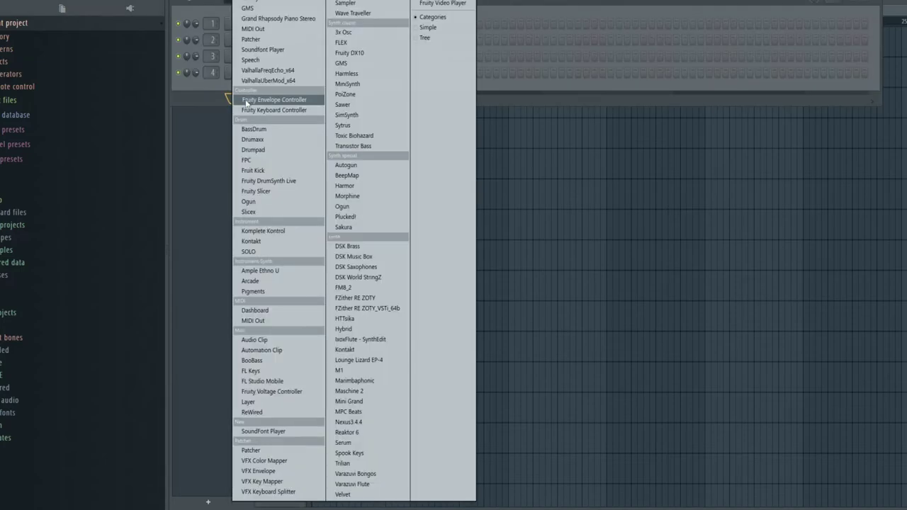
click(254, 39)
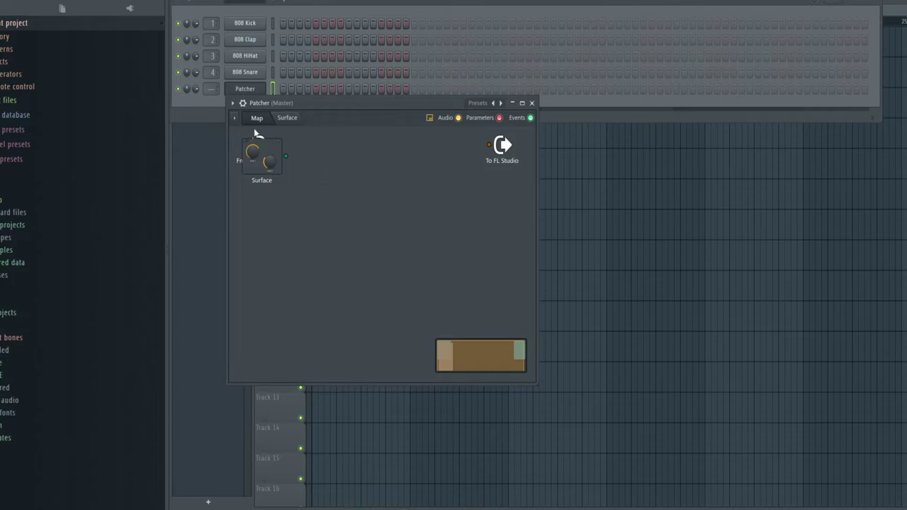
click(233, 103)
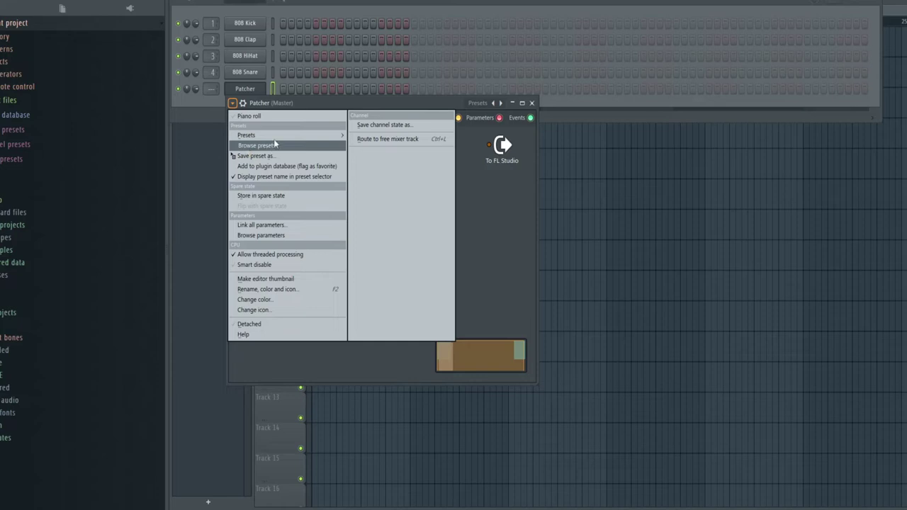
mouse_move(276, 136)
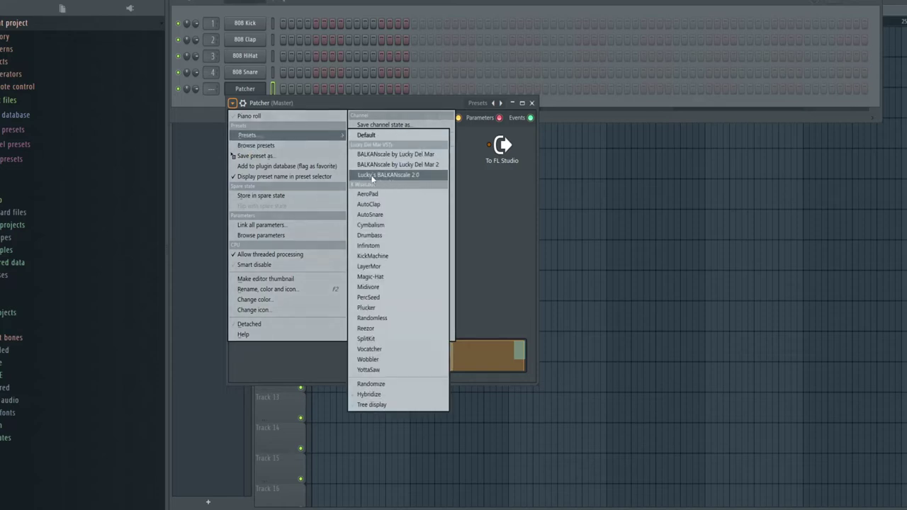
Load the Lucky´s BALKANscale 2.0 preset, reposition its window and raise the D note's tuning
click(414, 176)
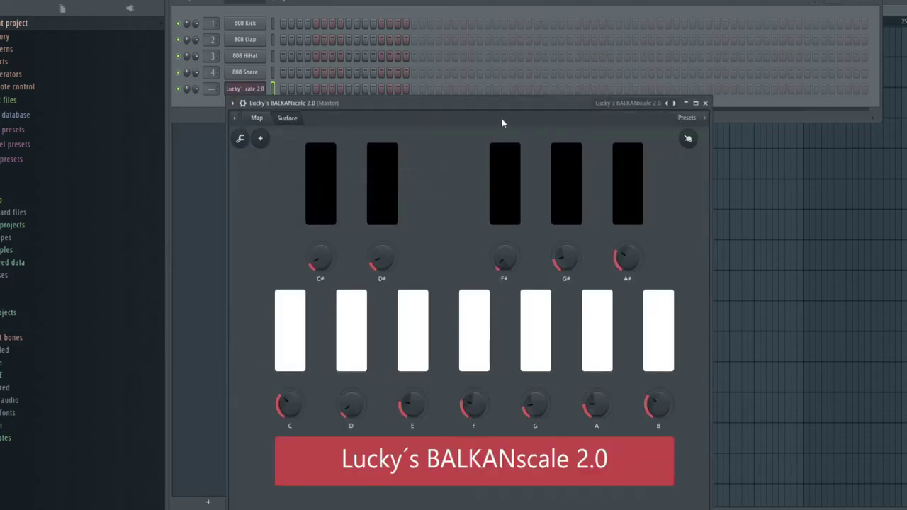
drag(496, 107, 542, 46)
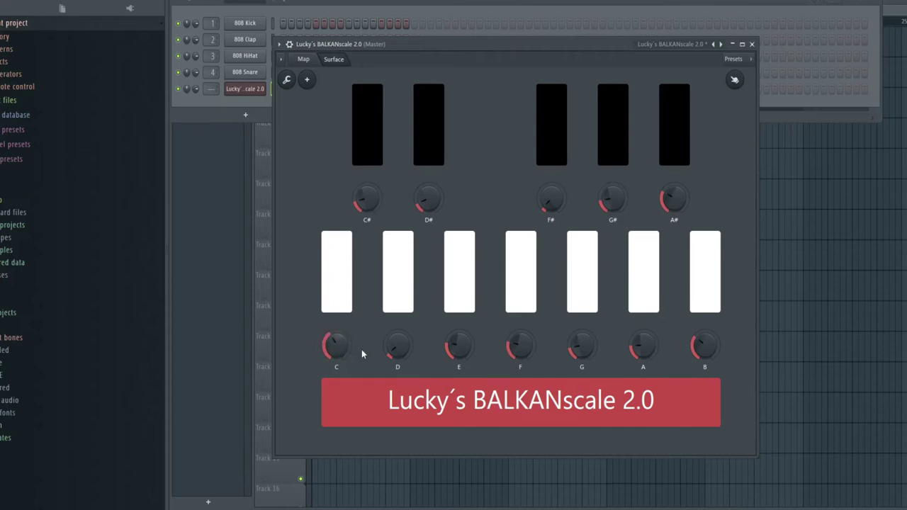
drag(397, 347, 459, 340)
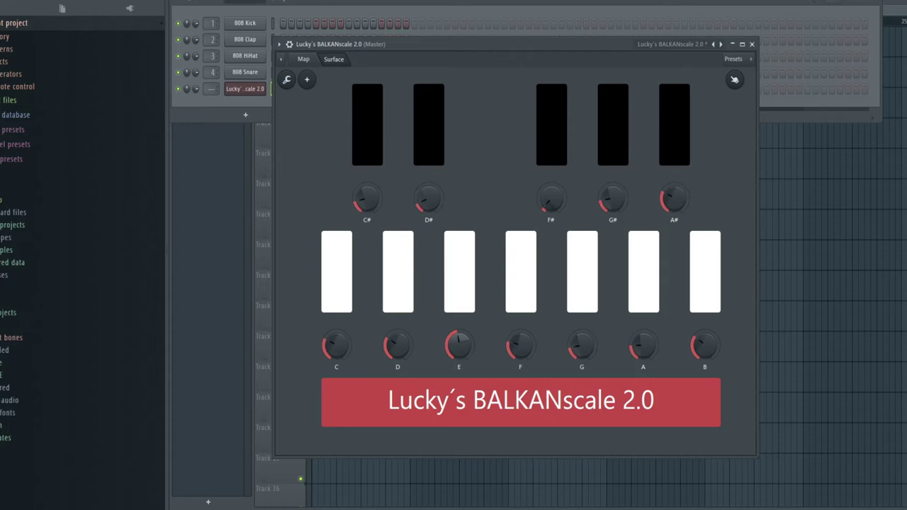
Show the preset's node routing map and nudge the Harmor node up and right
click(304, 59)
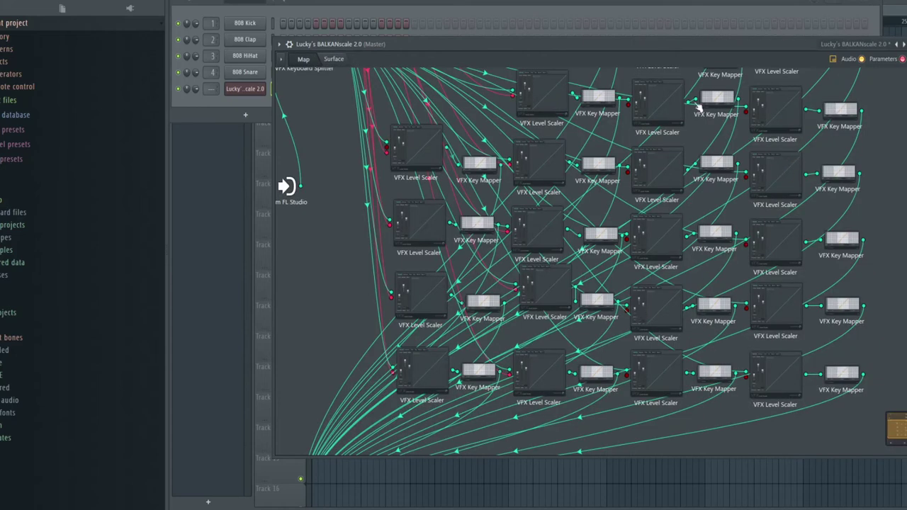
scroll(803, 264, up, 4)
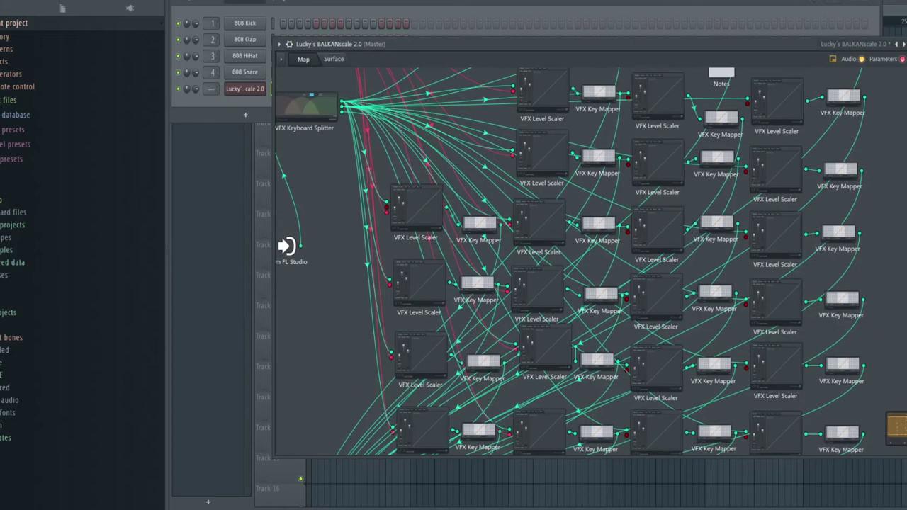
scroll(573, 262, down, 6)
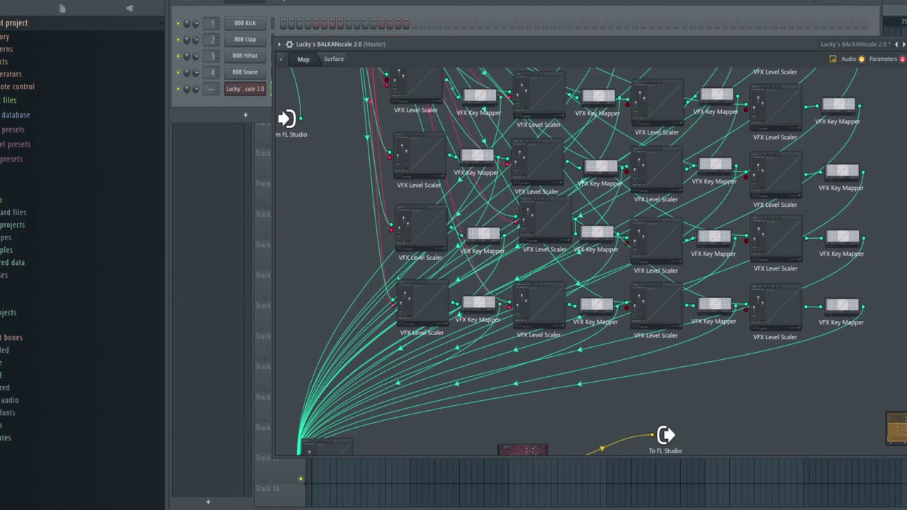
scroll(591, 262, down, 1)
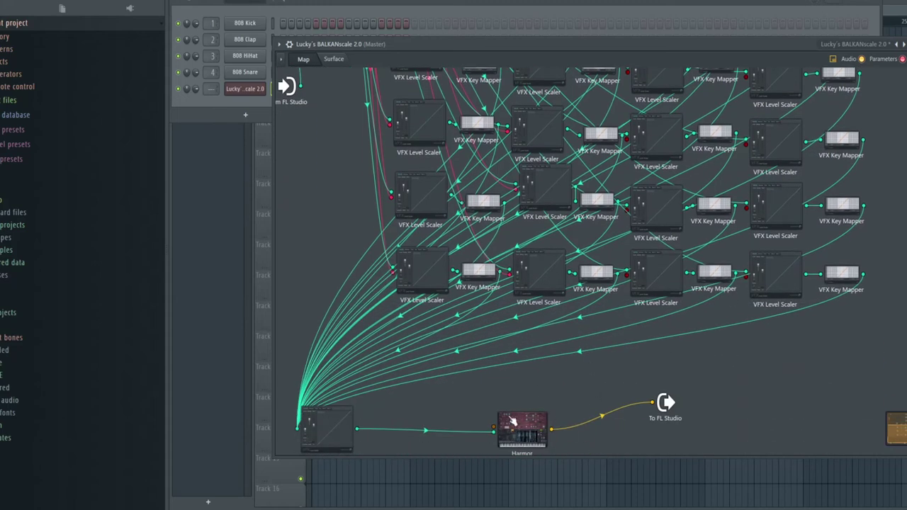
drag(522, 427, 539, 402)
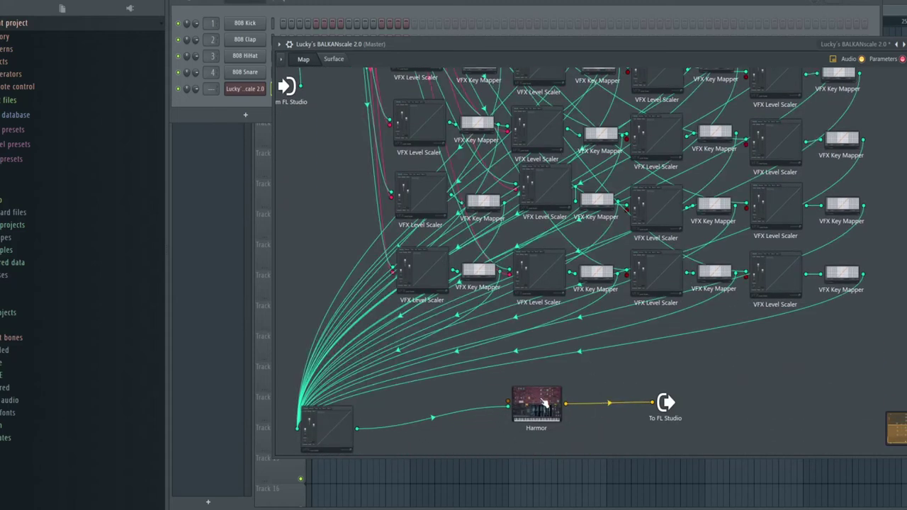
In Harmor, step through presets to Arp\Invasion of pumpkins and close the Harmor window
click(544, 404)
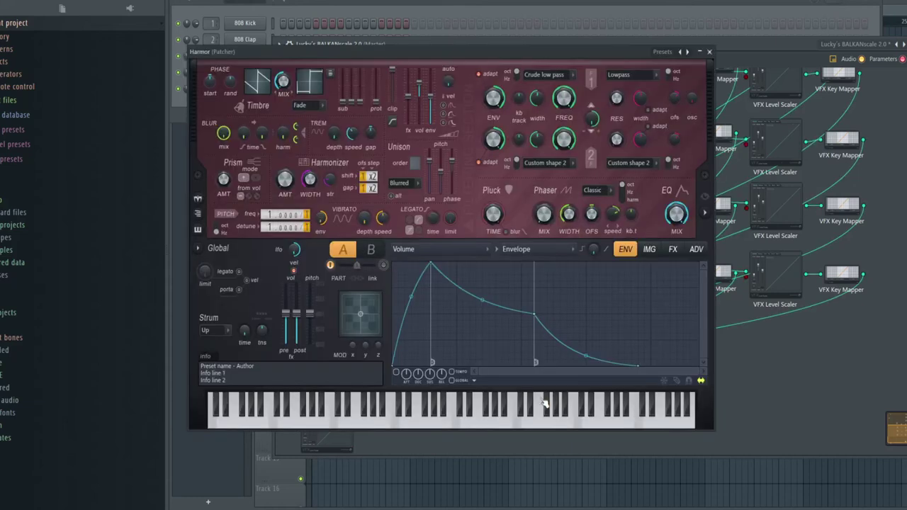
click(688, 53)
click(691, 53)
click(691, 52)
click(691, 52)
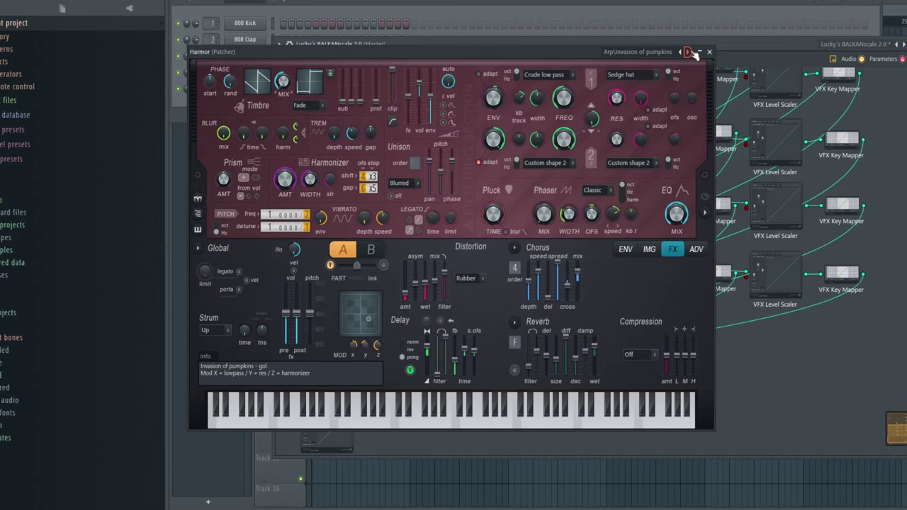
click(709, 51)
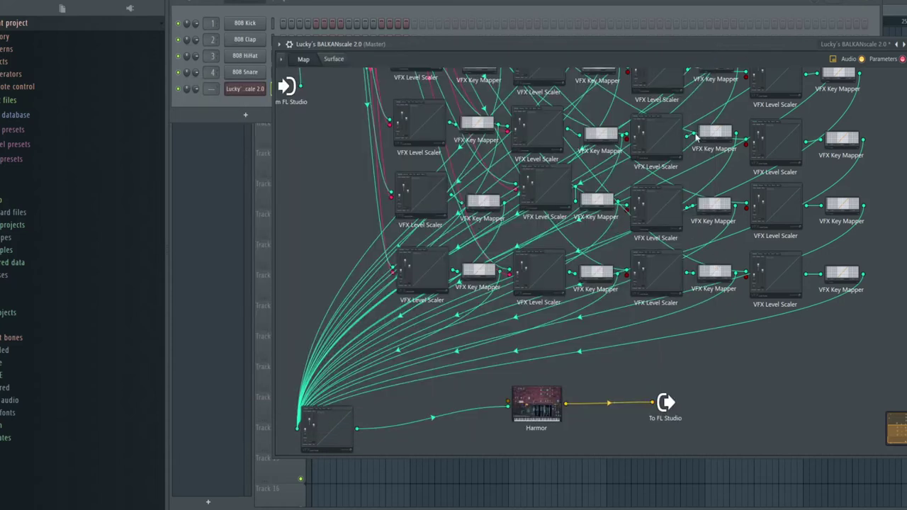
Add FL Keys to the patcher map, reroute the note cable to it and disconnect Harmor's output
right_click(623, 376)
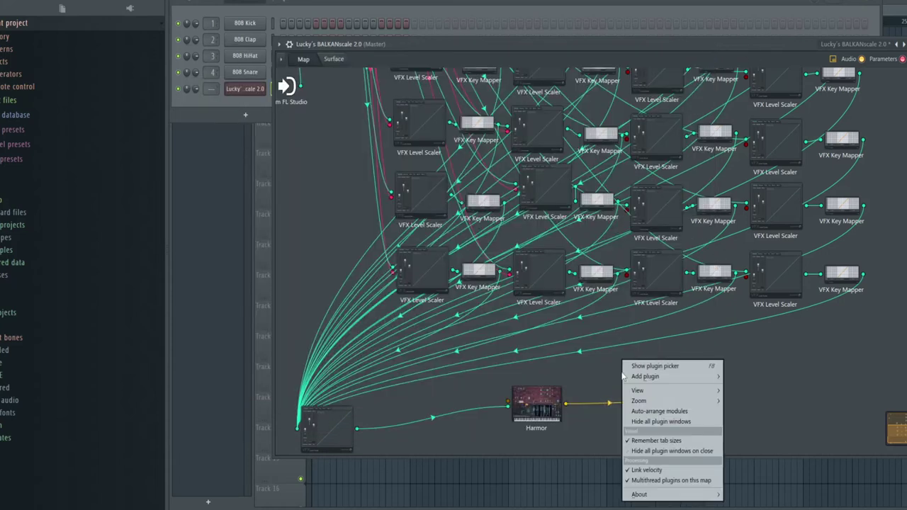
mouse_move(643, 381)
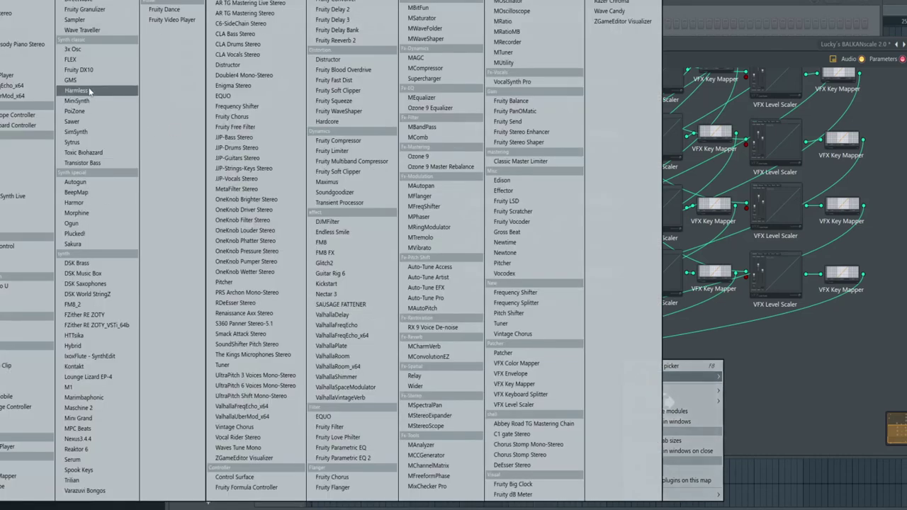
click(73, 202)
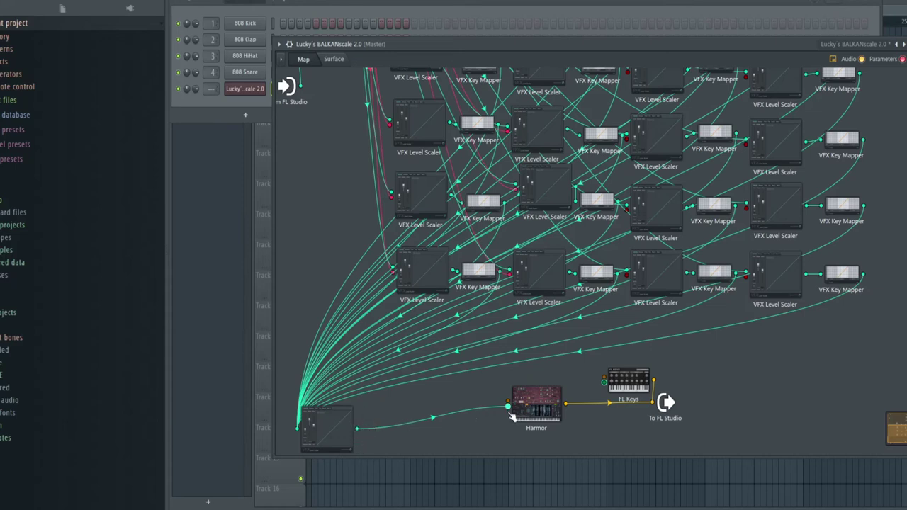
drag(508, 414, 607, 380)
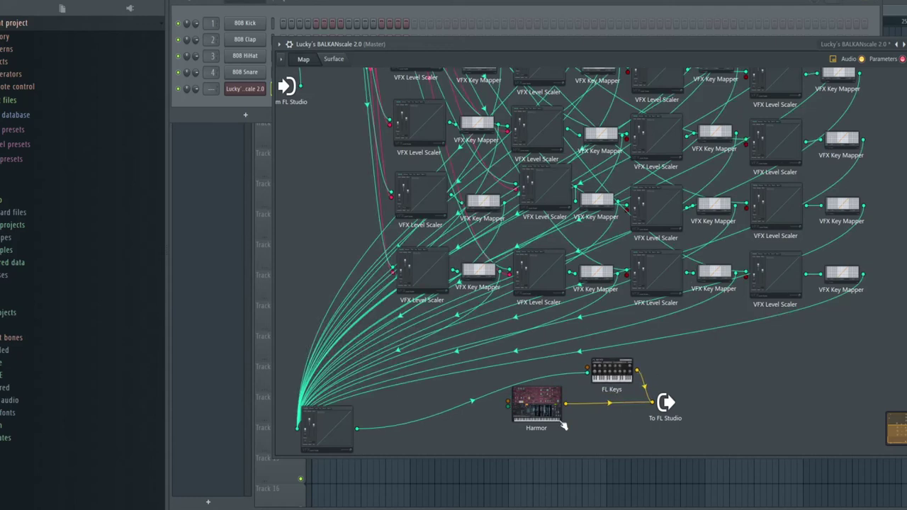
drag(567, 406, 607, 417)
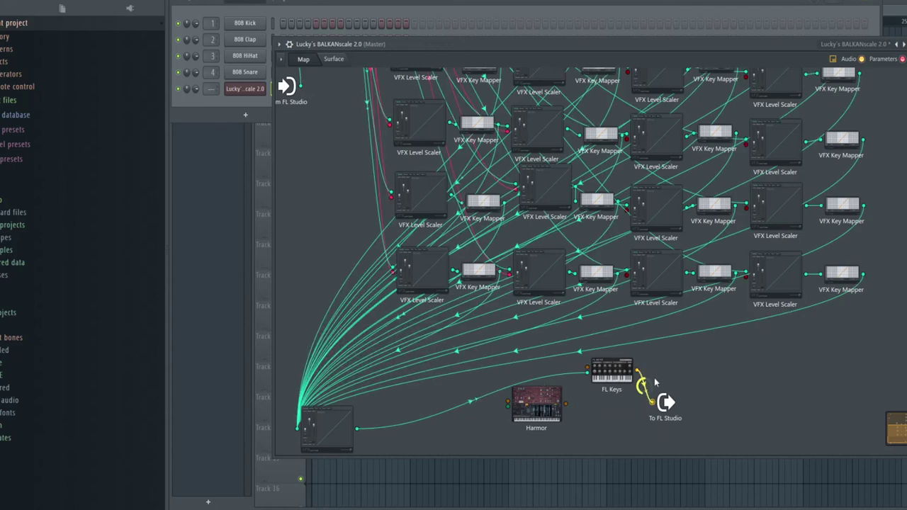
On the BALKANscale Surface, retune notes C and G, glance at the Map, and reposition the window
click(334, 59)
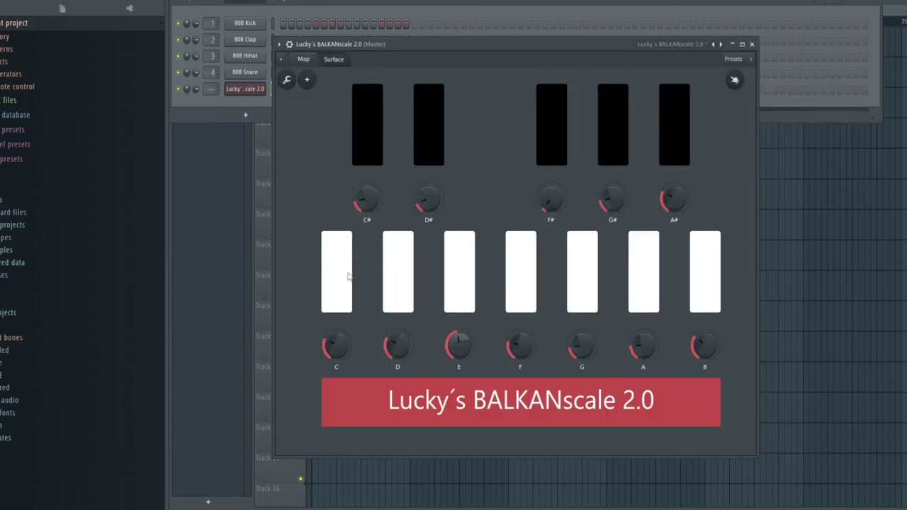
drag(341, 359, 380, 339)
drag(594, 354, 594, 344)
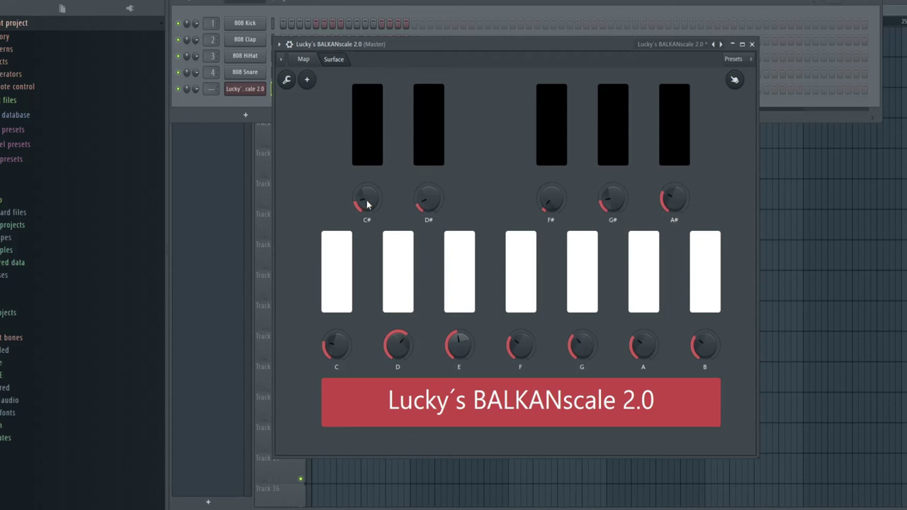
click(310, 61)
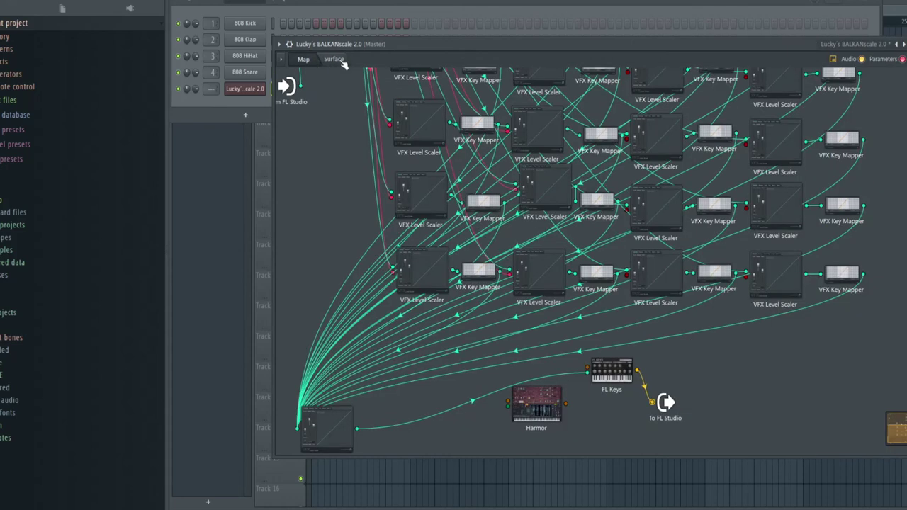
click(333, 60)
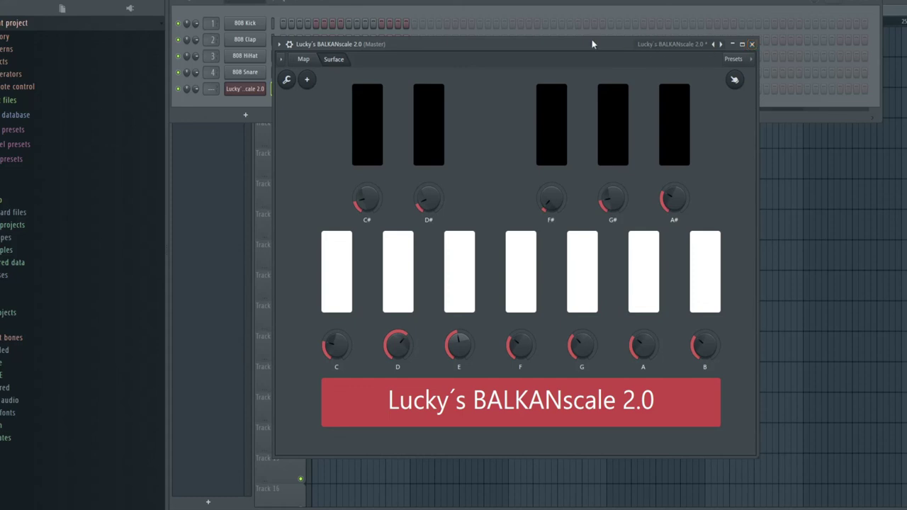
drag(592, 44, 665, 59)
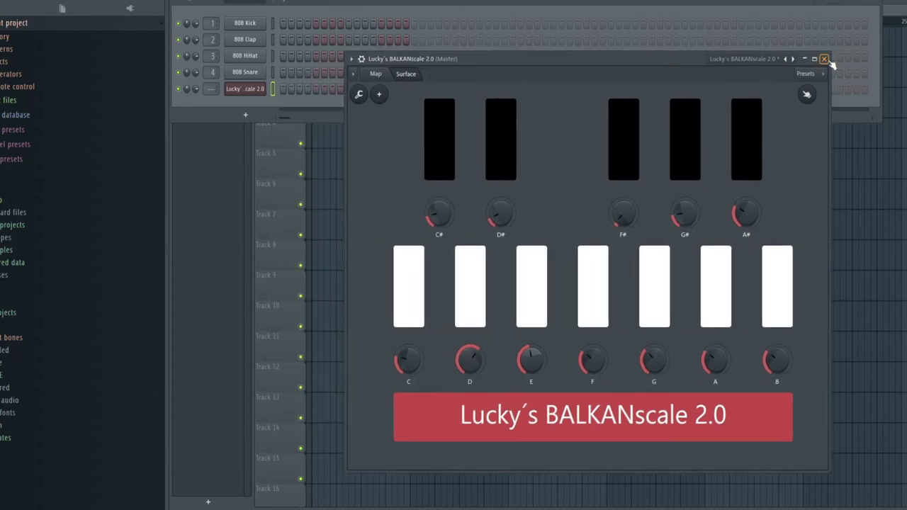
Close the BALKANscale window, then open the Strikingly home page and scroll to its footer and back
click(826, 59)
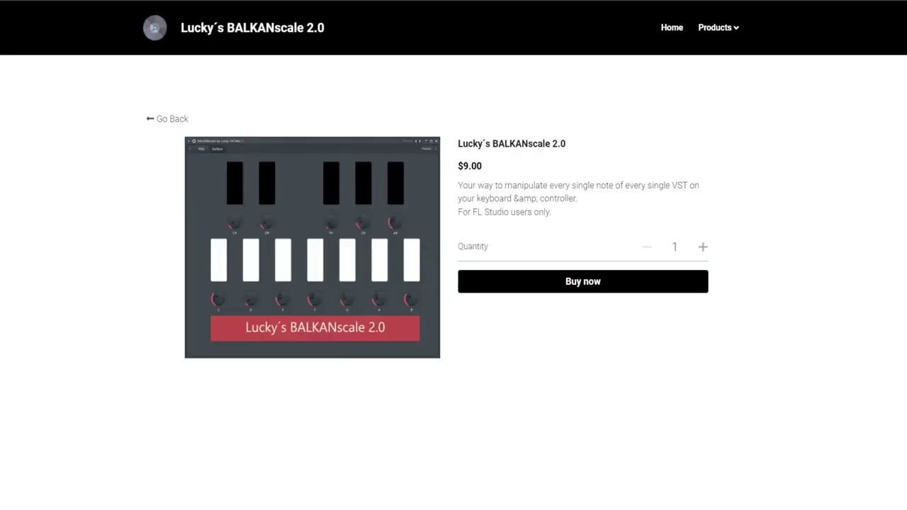
scroll(562, 41, down, 2)
click(670, 28)
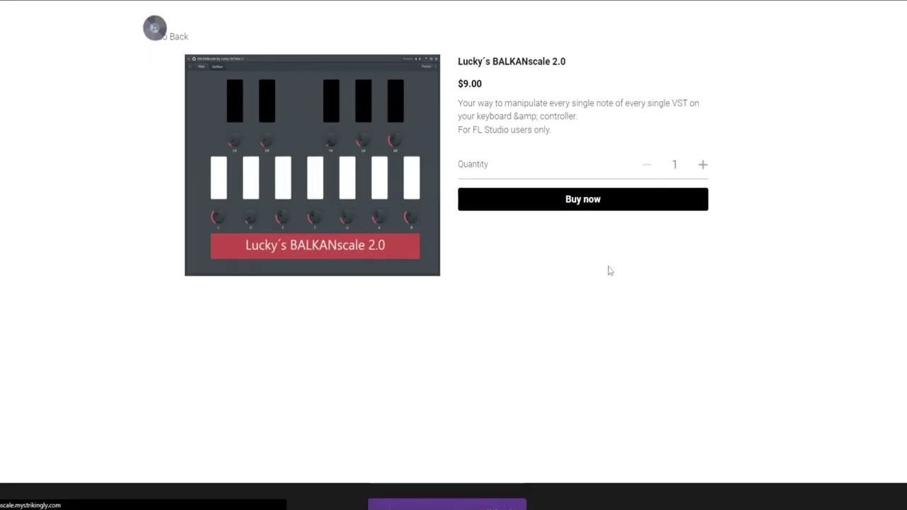
scroll(584, 275, down, 3)
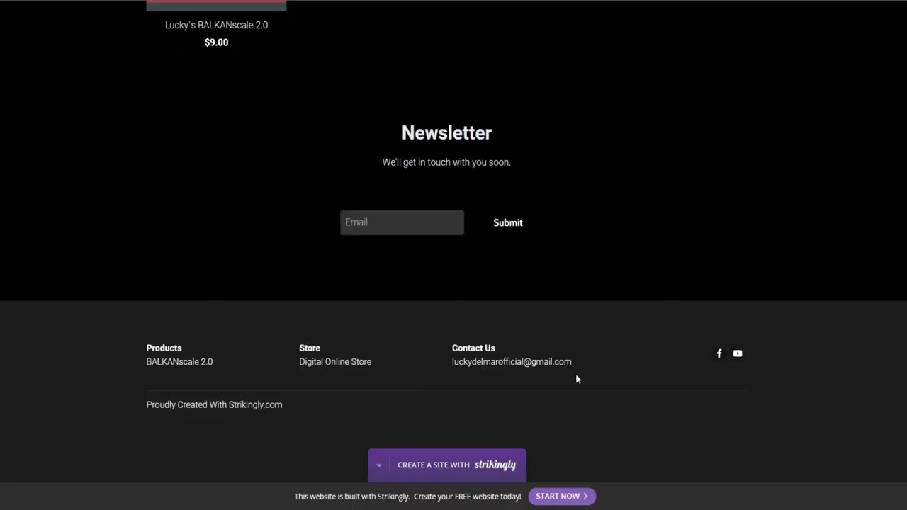
drag(573, 362, 476, 362)
click(581, 362)
scroll(581, 362, up, 7)
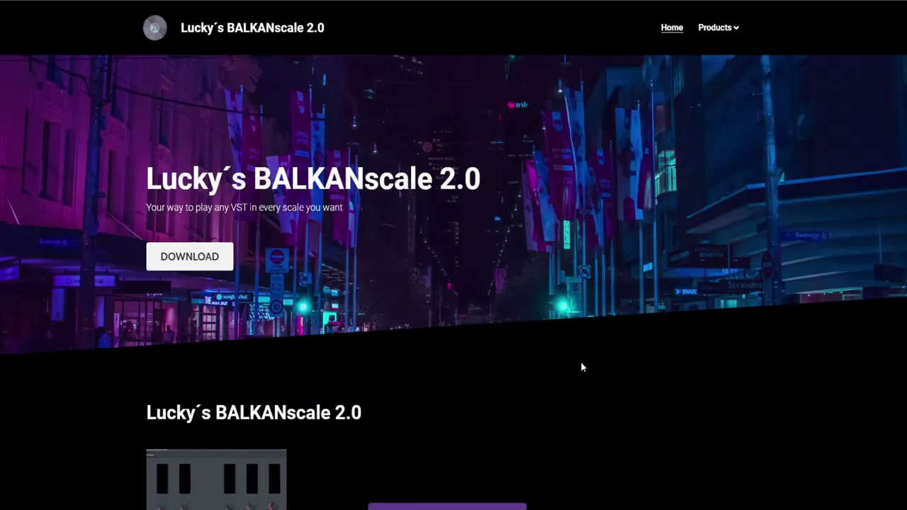